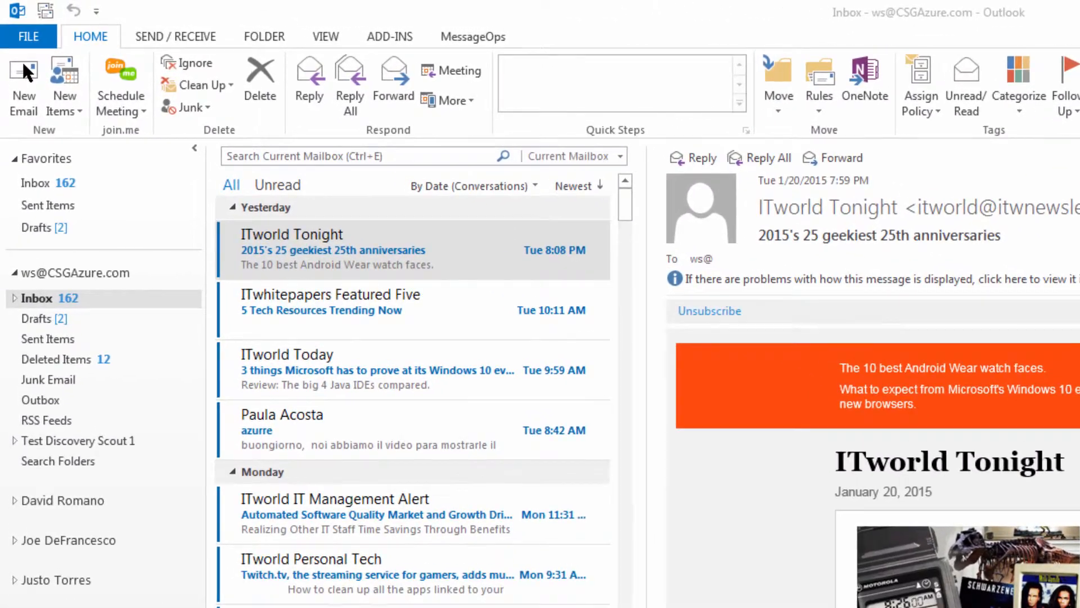
- Start a new email, view the available signatures, and set the sender to the alternate mailbox address
click(17, 49)
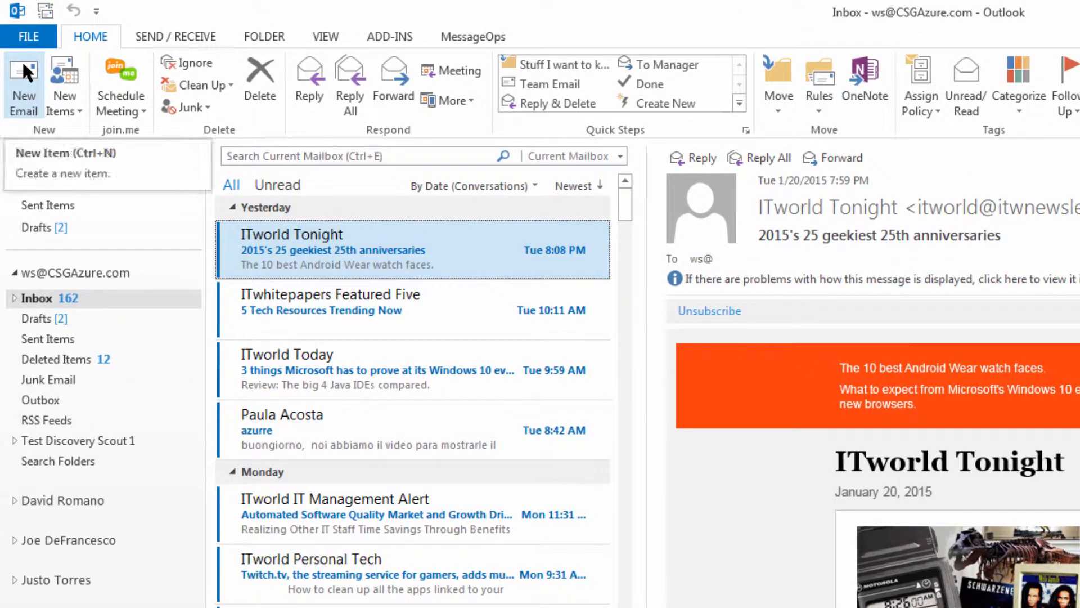
click(22, 59)
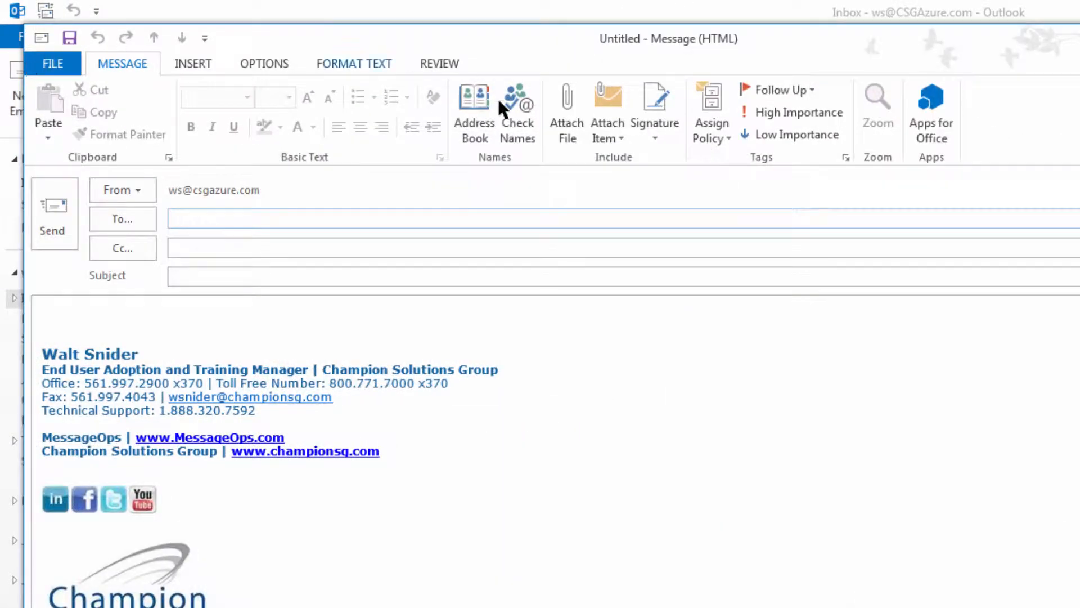
click(654, 139)
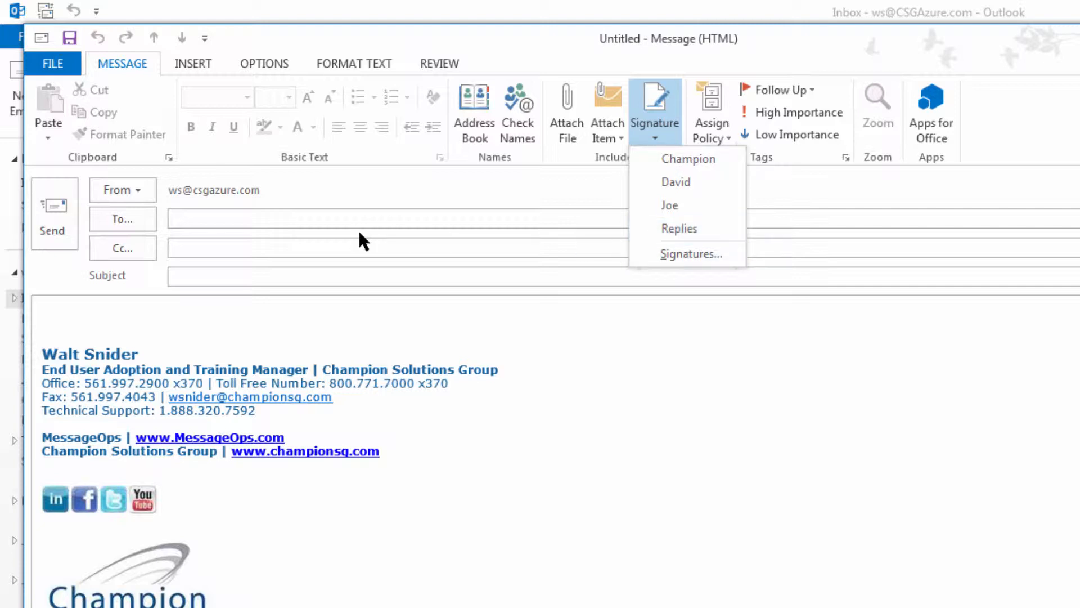
click(284, 160)
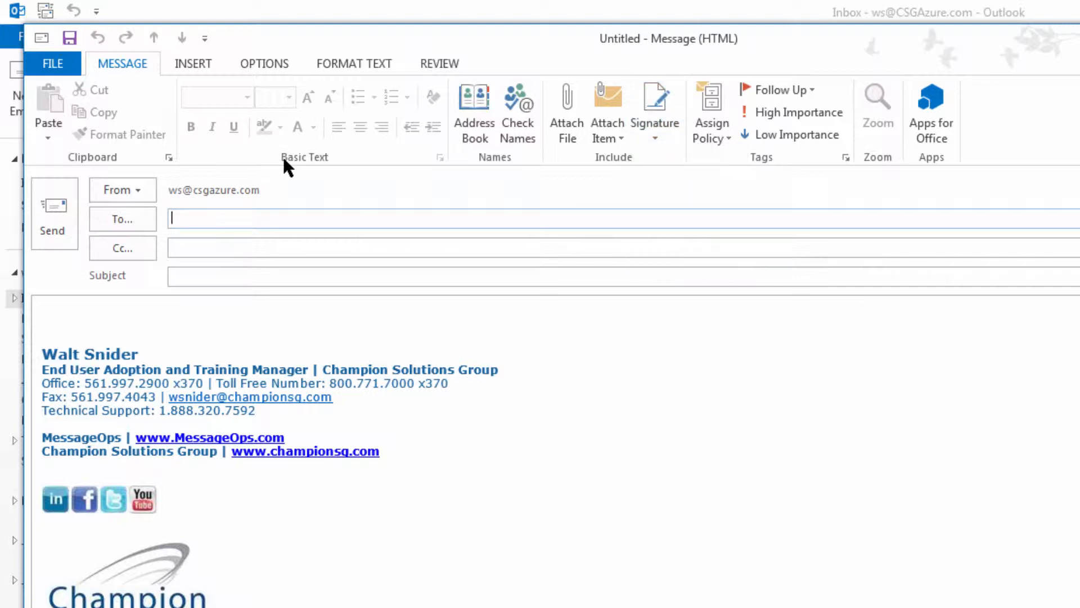
click(135, 190)
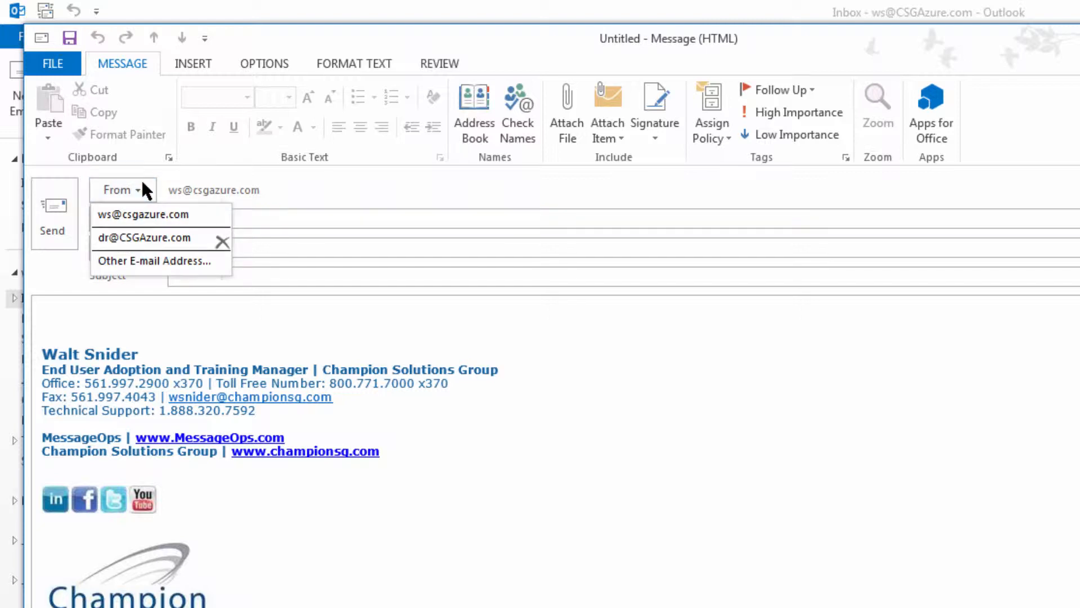
click(144, 243)
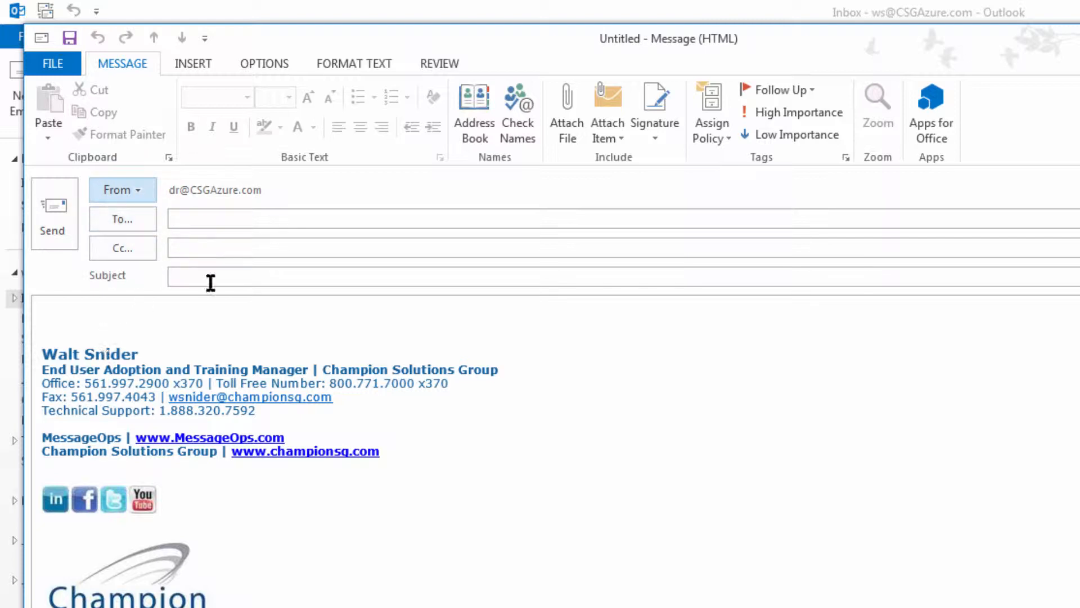
- Switch the draft's signature to the alternate sender's and back to Champion, and discard the message without saving
click(653, 112)
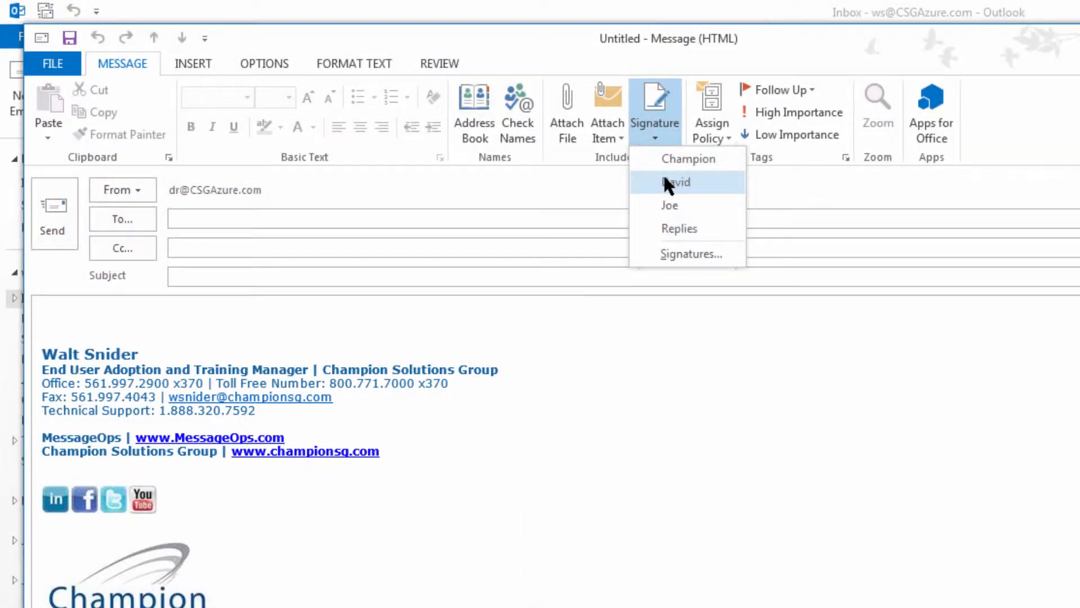
click(664, 179)
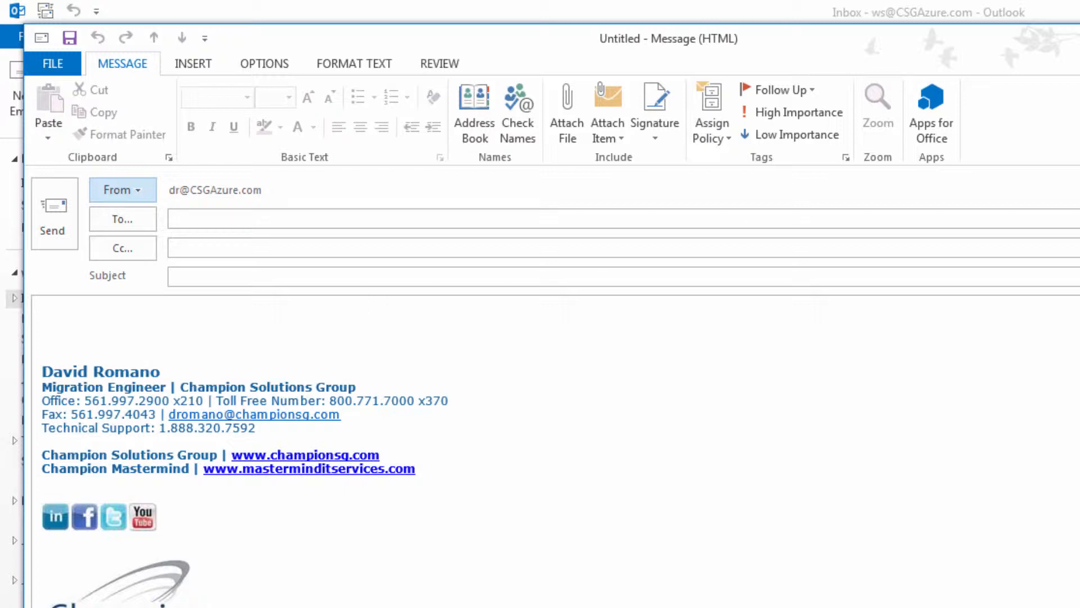
click(663, 138)
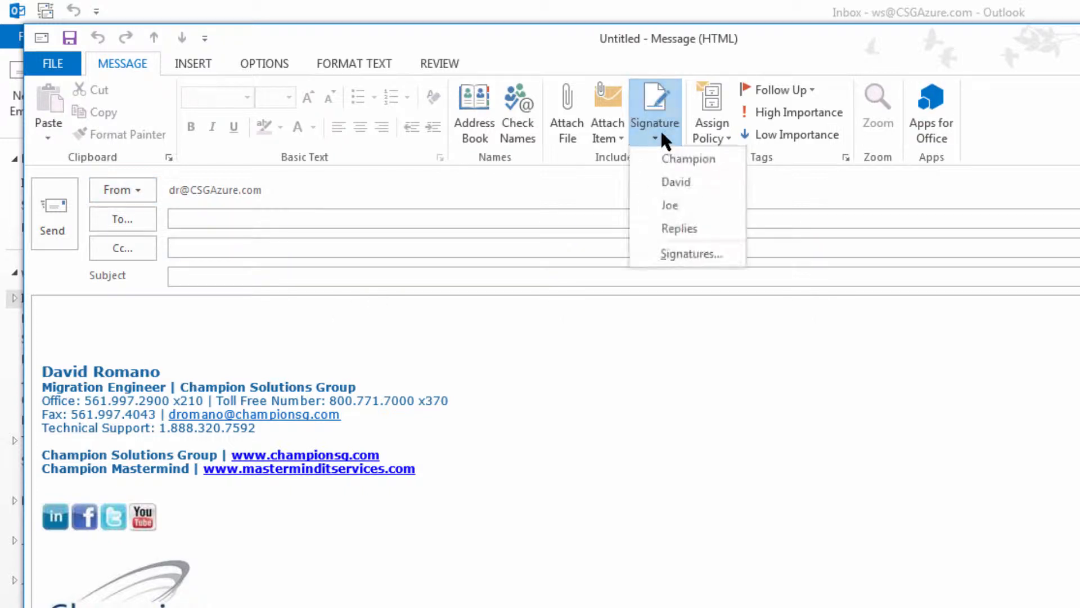
click(659, 155)
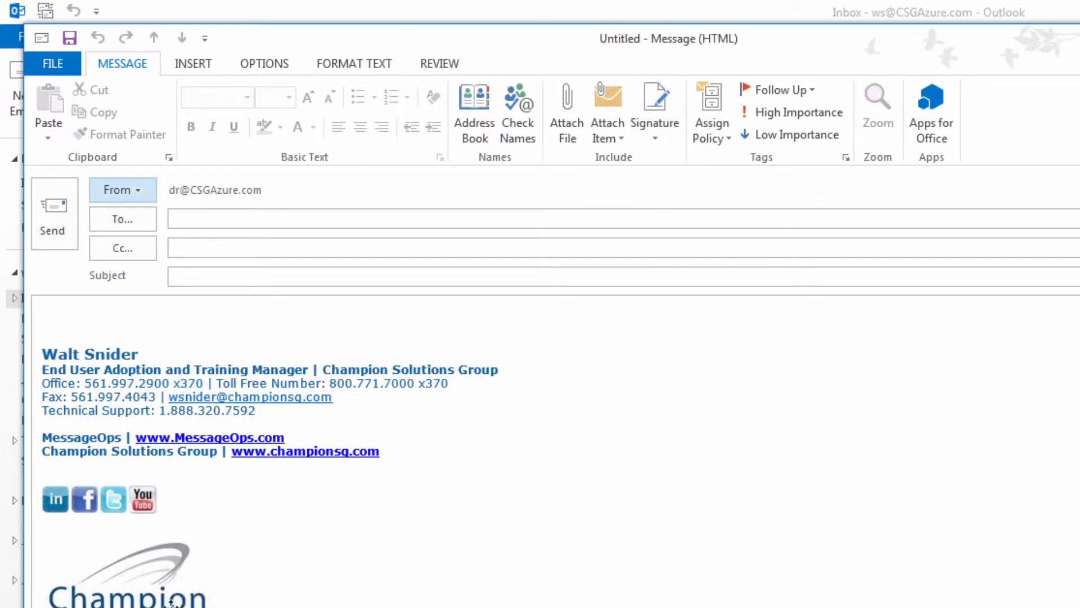
key(Escape)
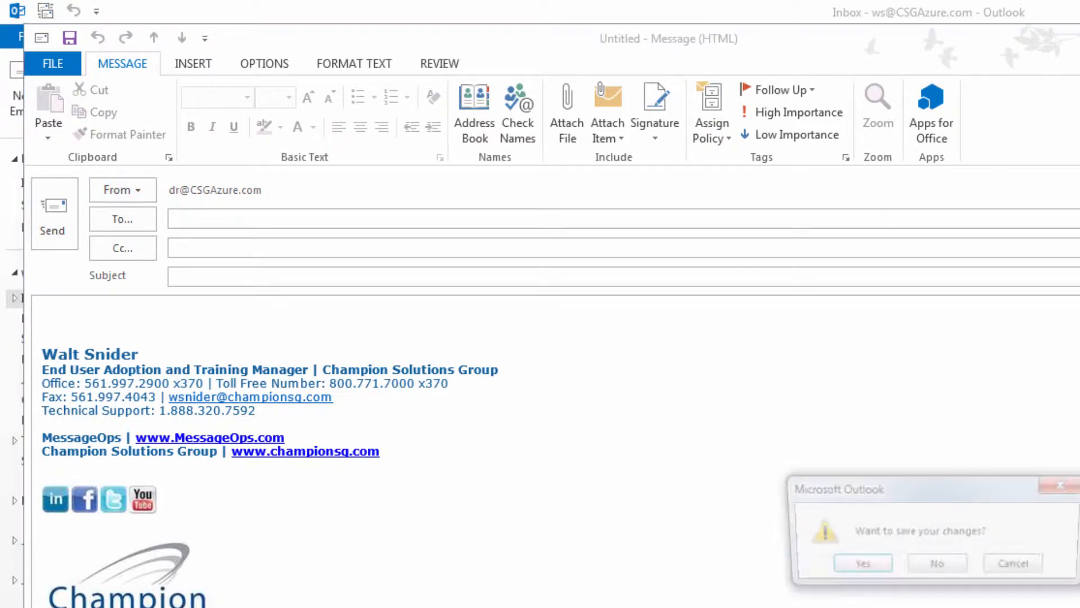
key(n)
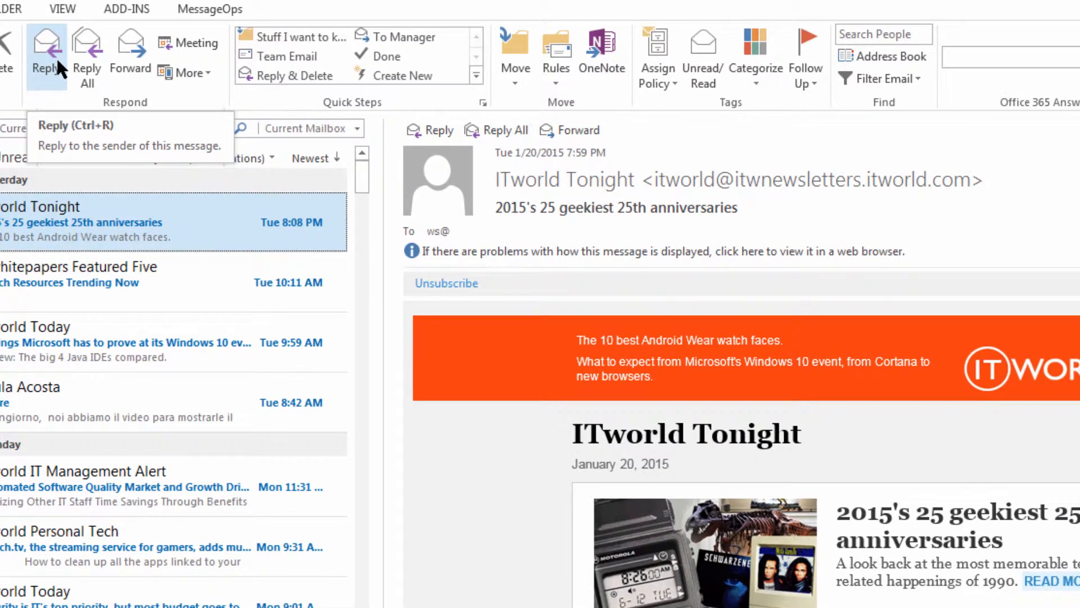
- Open a reply to the ITworld Tonight message to view its signature, and discard the reply
click(59, 64)
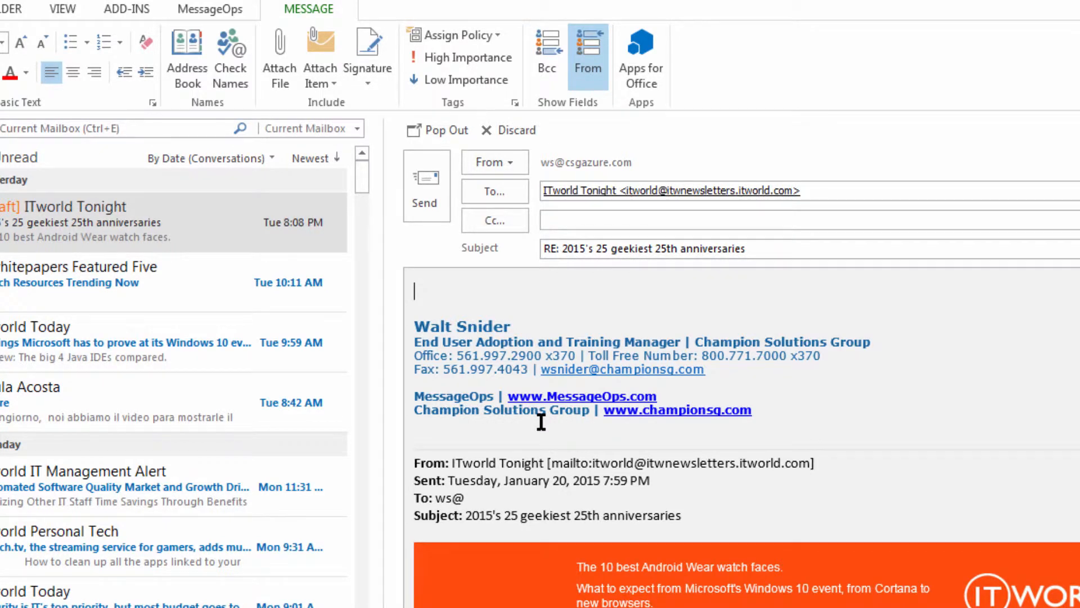
click(521, 121)
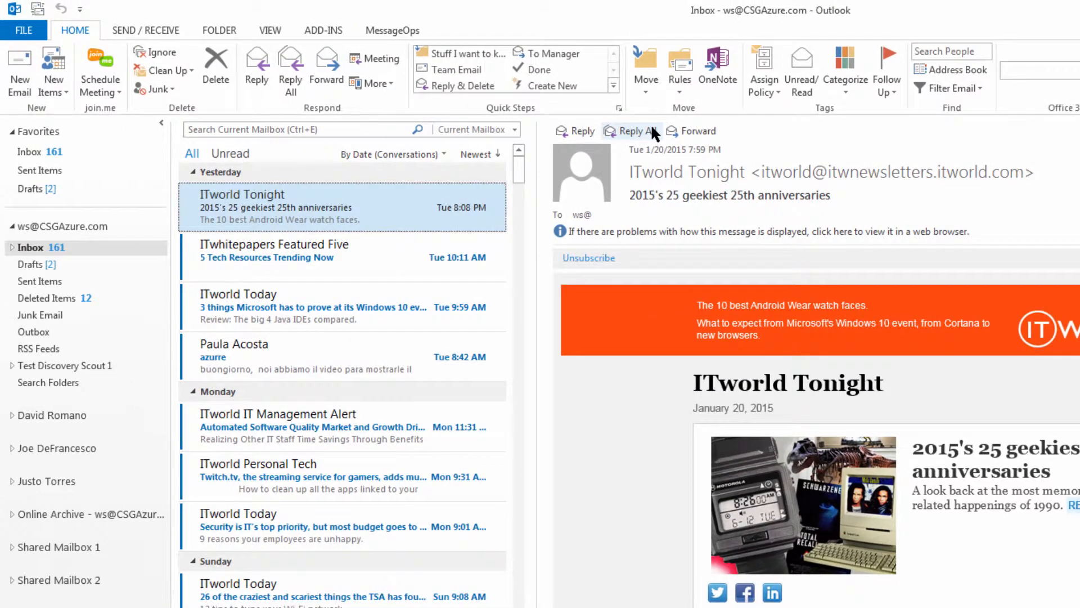
- View the signature settings from a new email, and close both without making changes
click(15, 91)
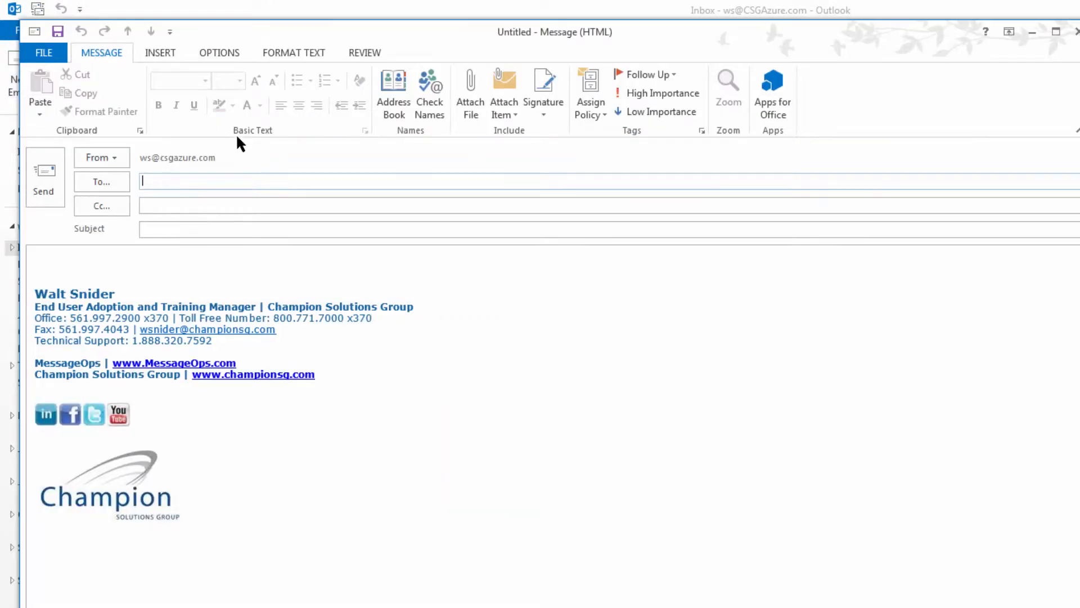
click(551, 110)
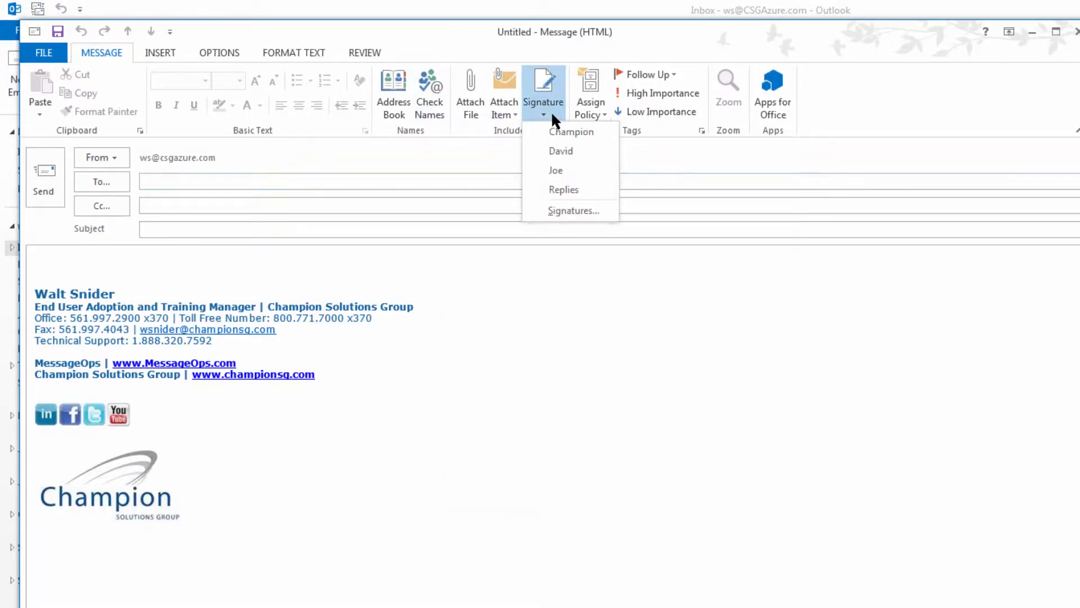
click(568, 212)
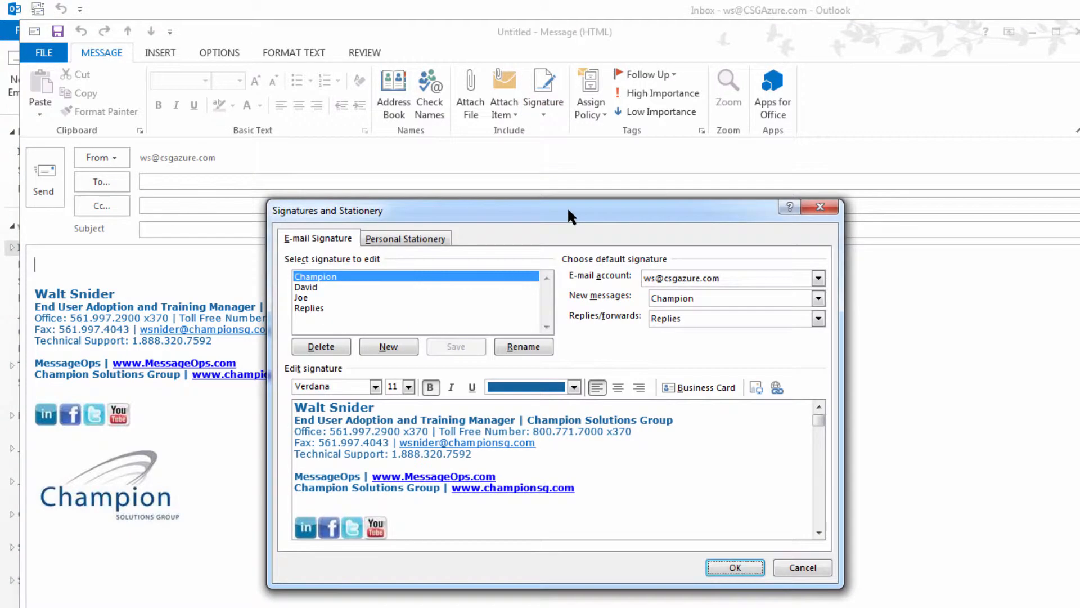
click(806, 559)
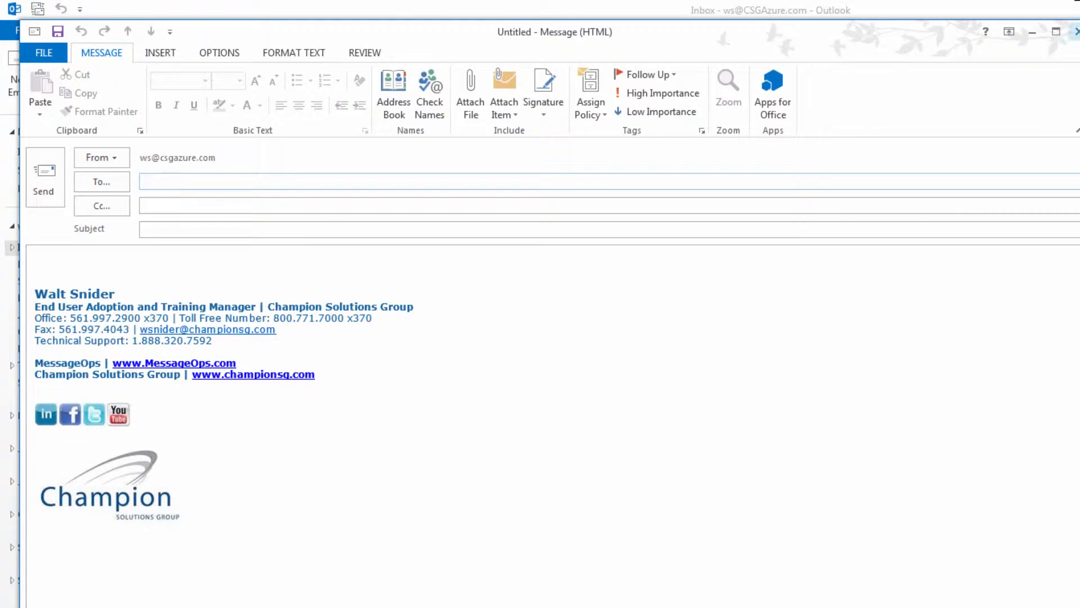
click(1075, 31)
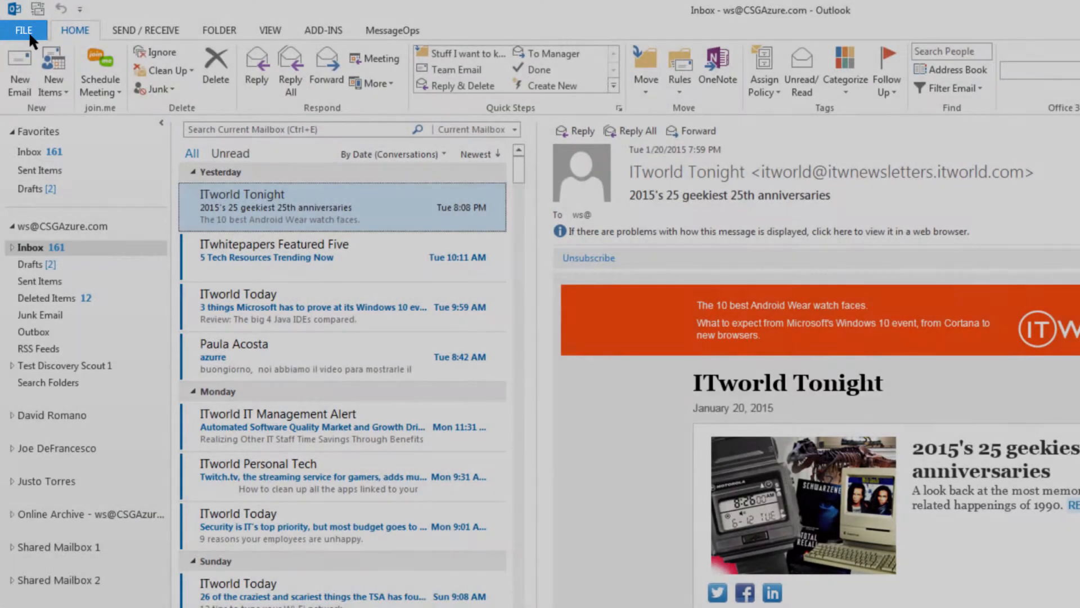
- Open the signature settings through the program's mail options
click(23, 30)
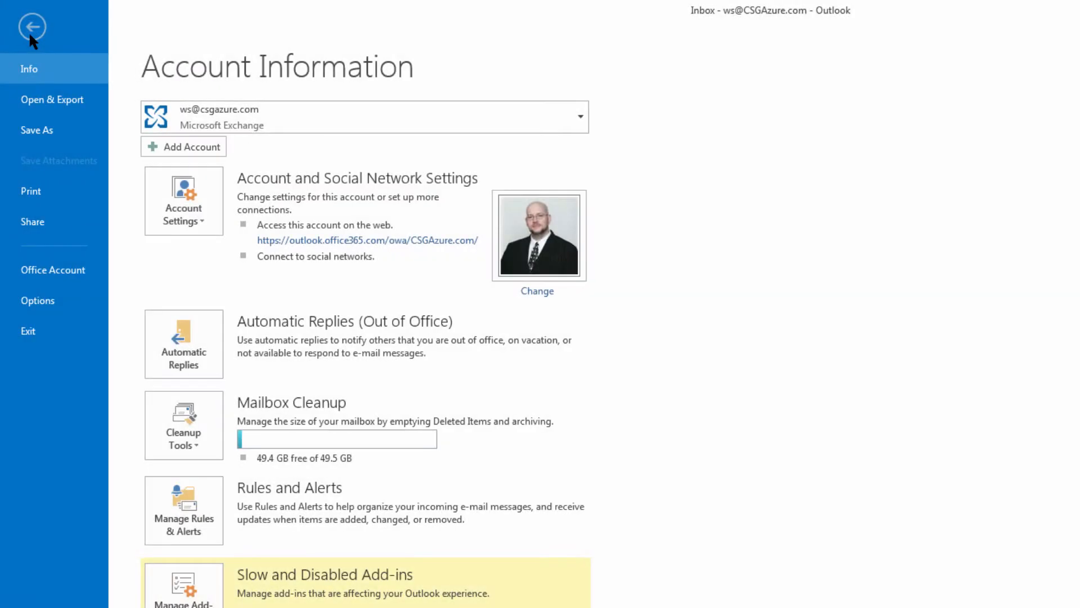
click(33, 300)
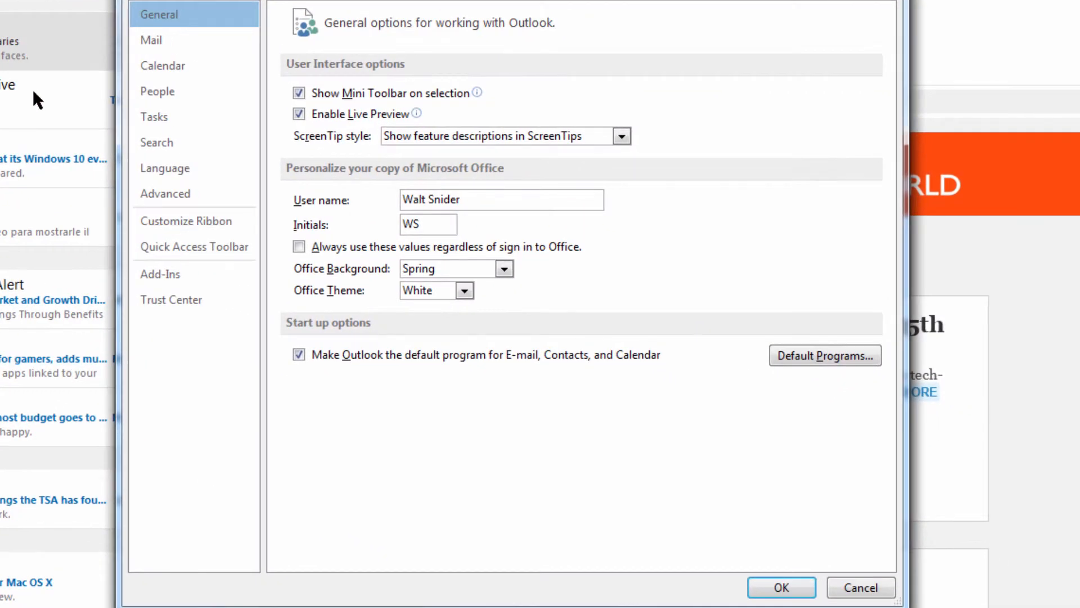
click(175, 29)
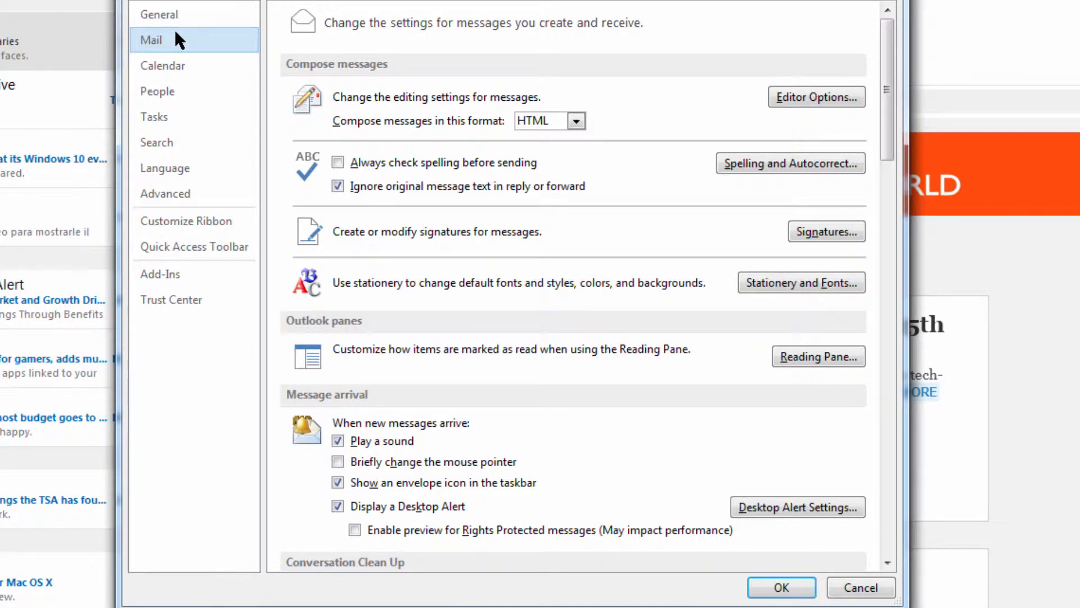
click(858, 230)
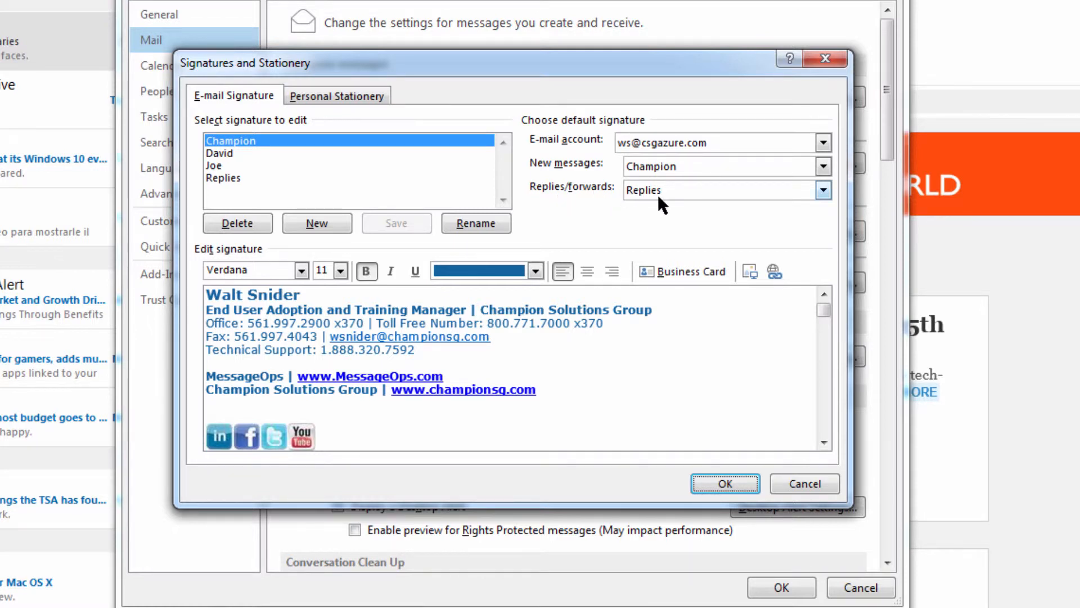
- Review the contents of the Replies signature and the two colleagues' signatures
click(336, 179)
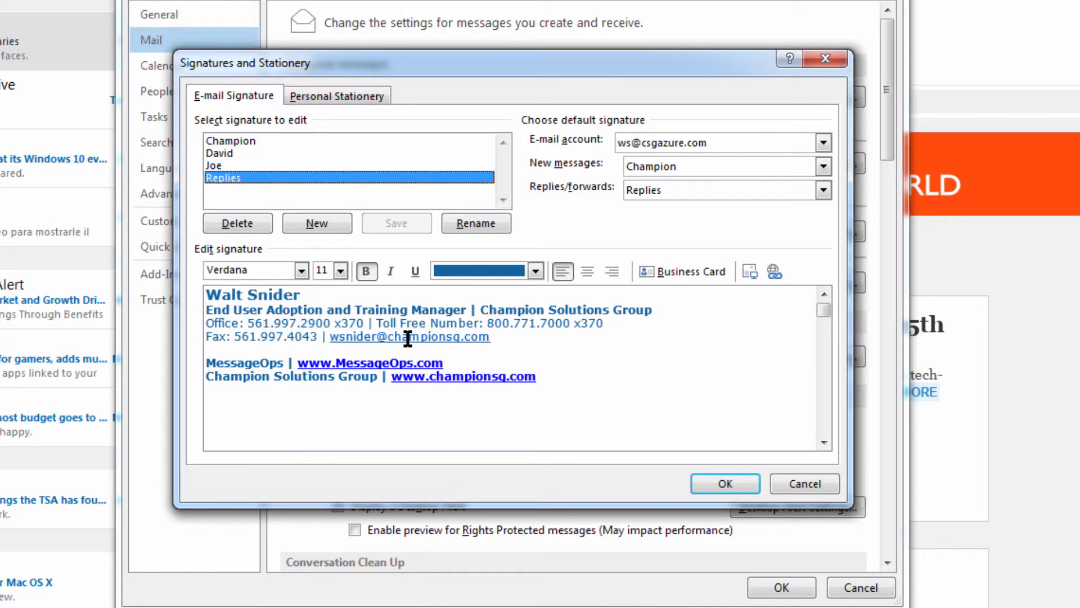
click(236, 152)
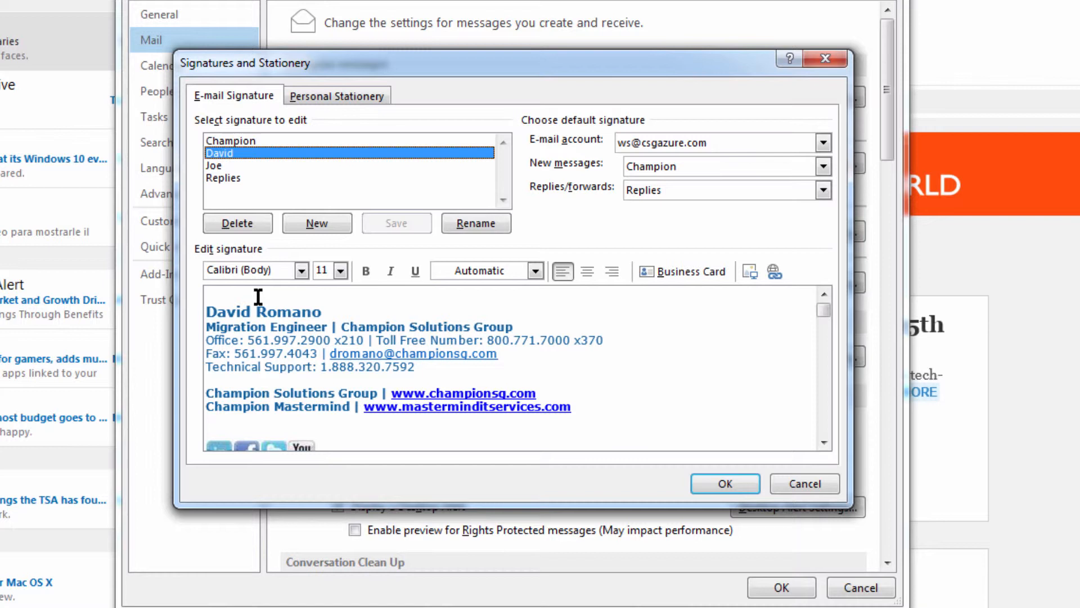
click(251, 164)
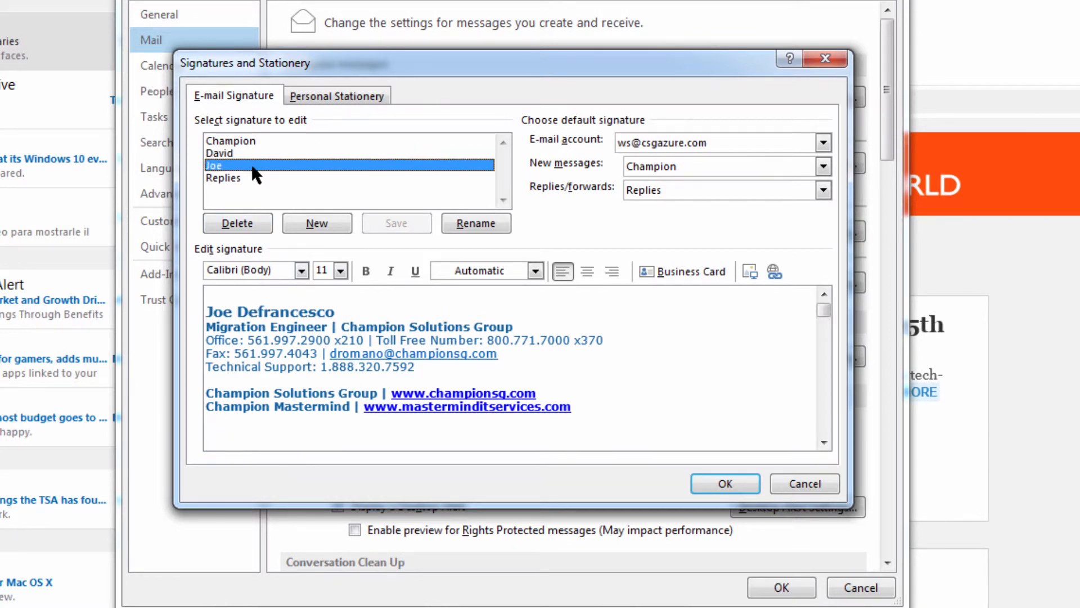
- Create a signature named New Sig containing the text "Your Name"
click(324, 228)
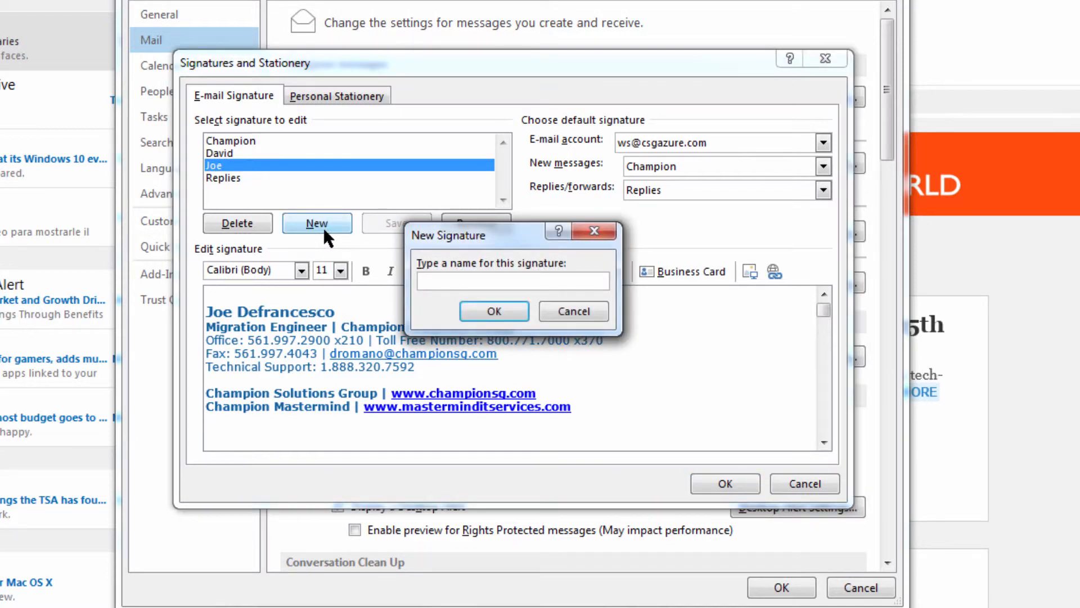
text(New Sig)
key(Return)
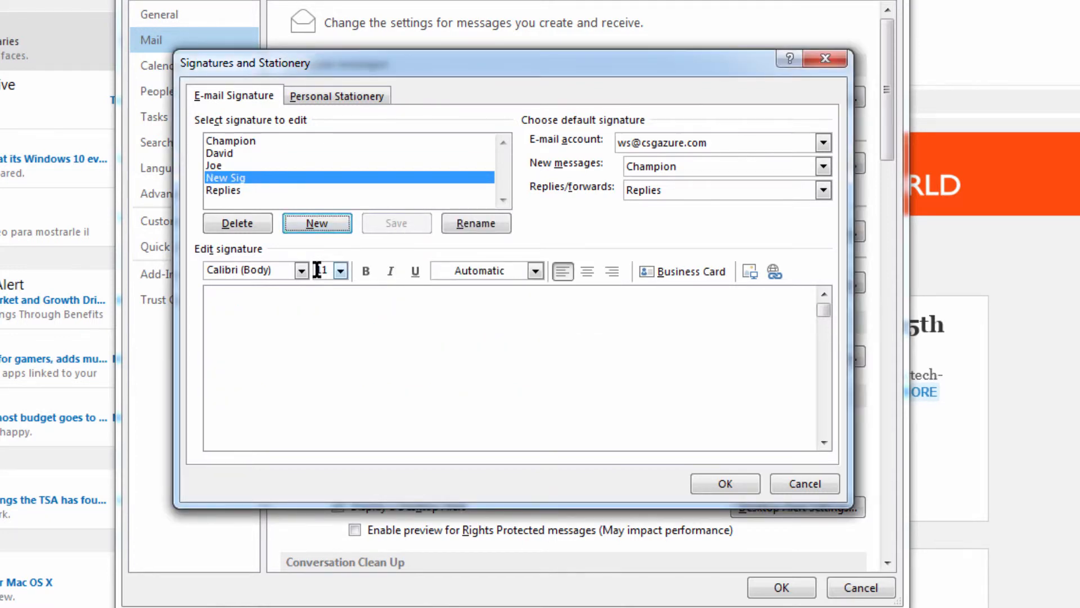
click(325, 314)
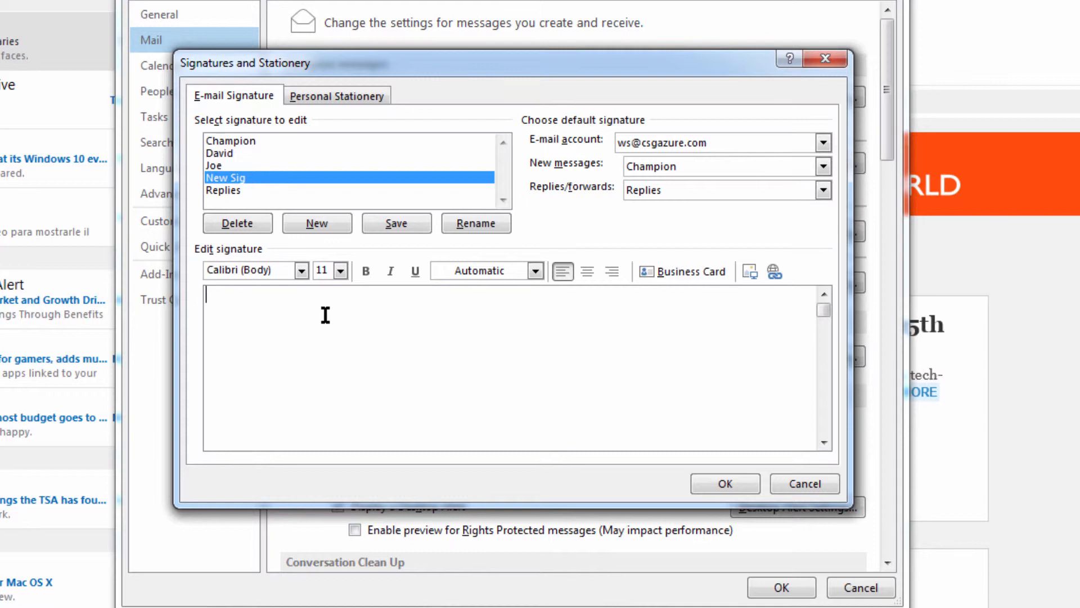
text(Your Name)
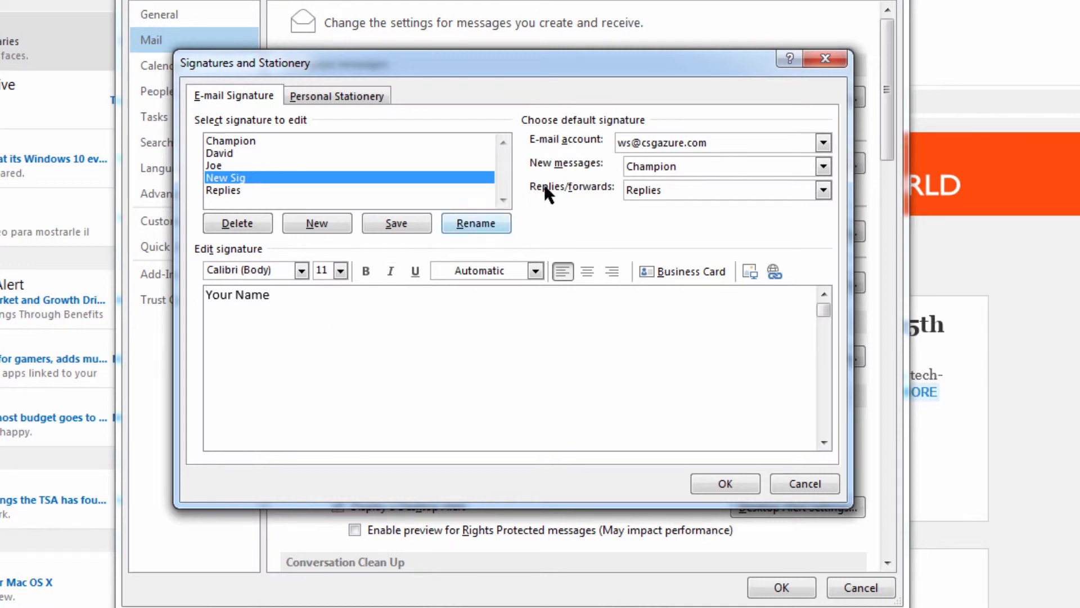
- Set New Sig as the default signature for new messages and for replies/forwards, and save the options
click(661, 174)
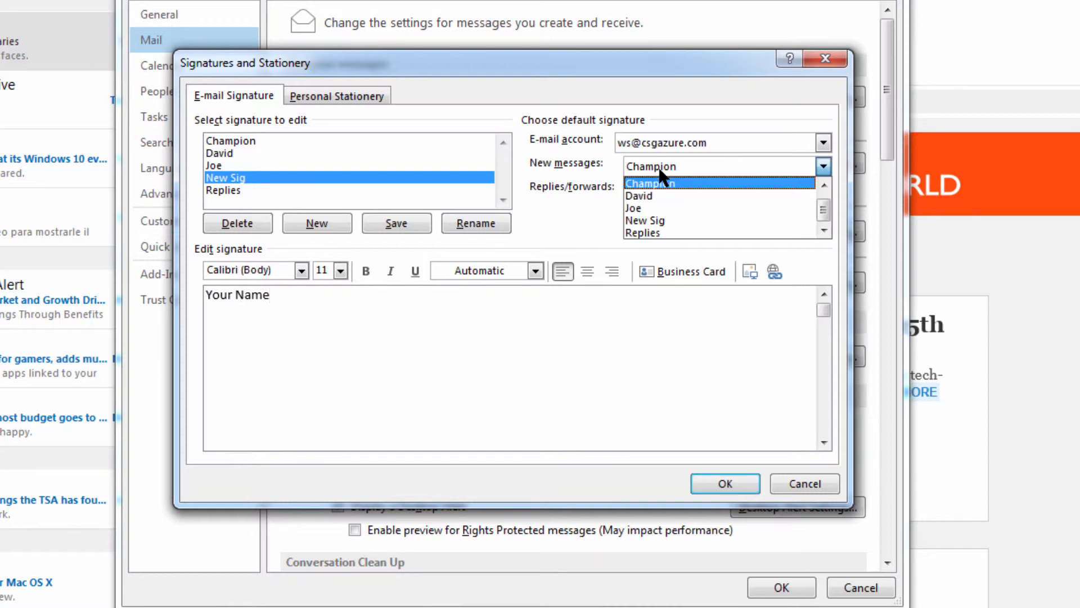
click(664, 220)
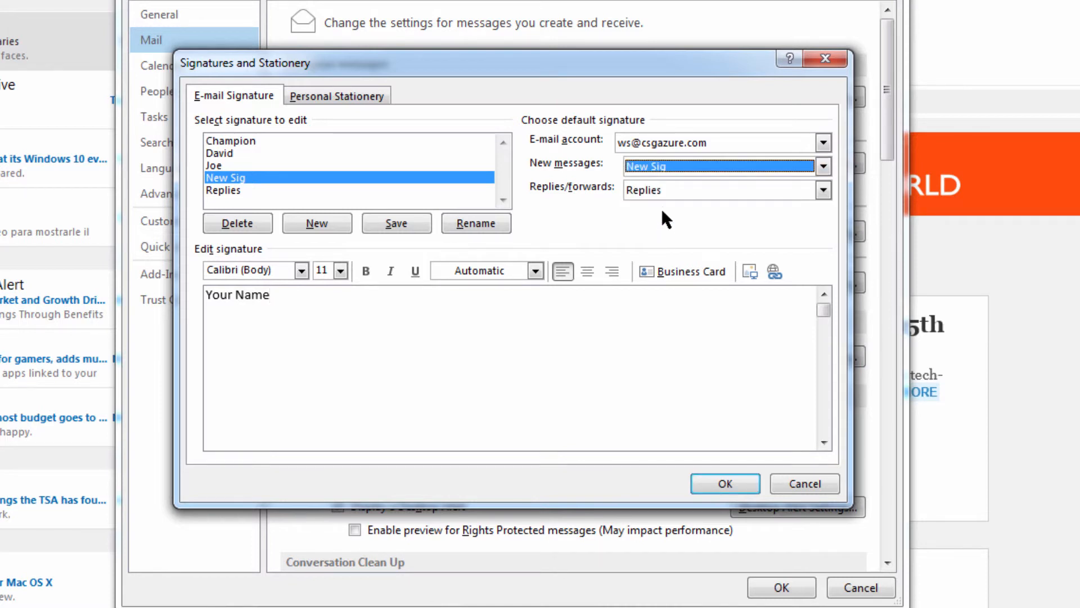
click(662, 191)
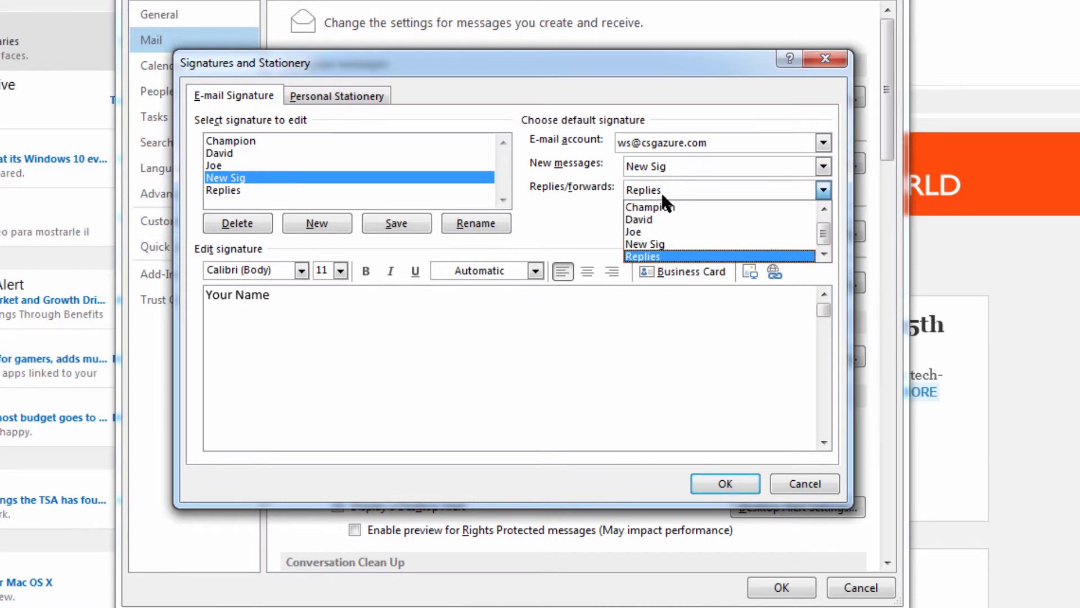
click(664, 245)
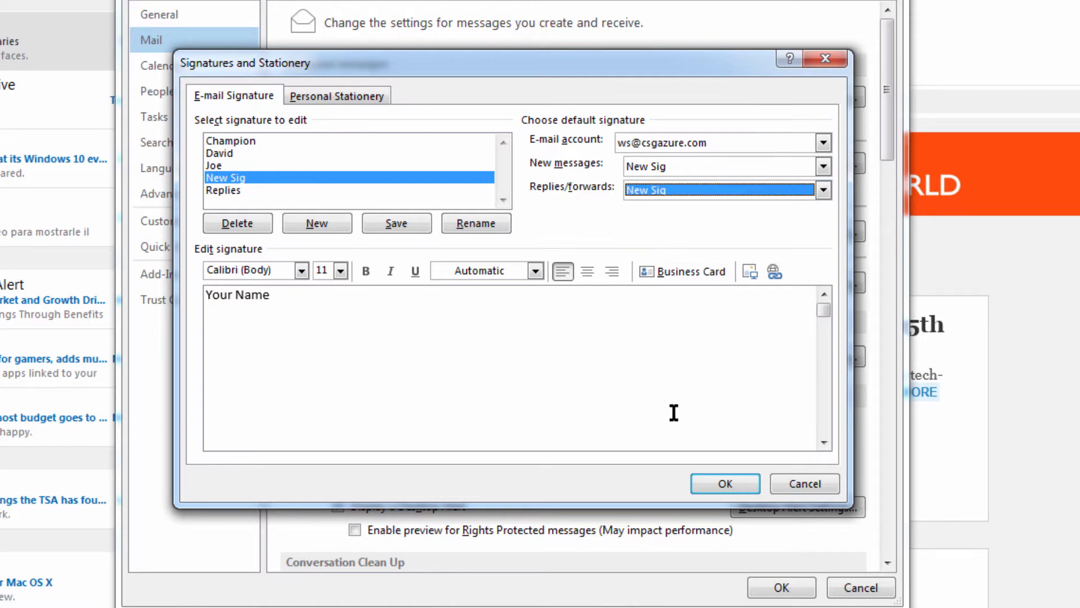
click(708, 477)
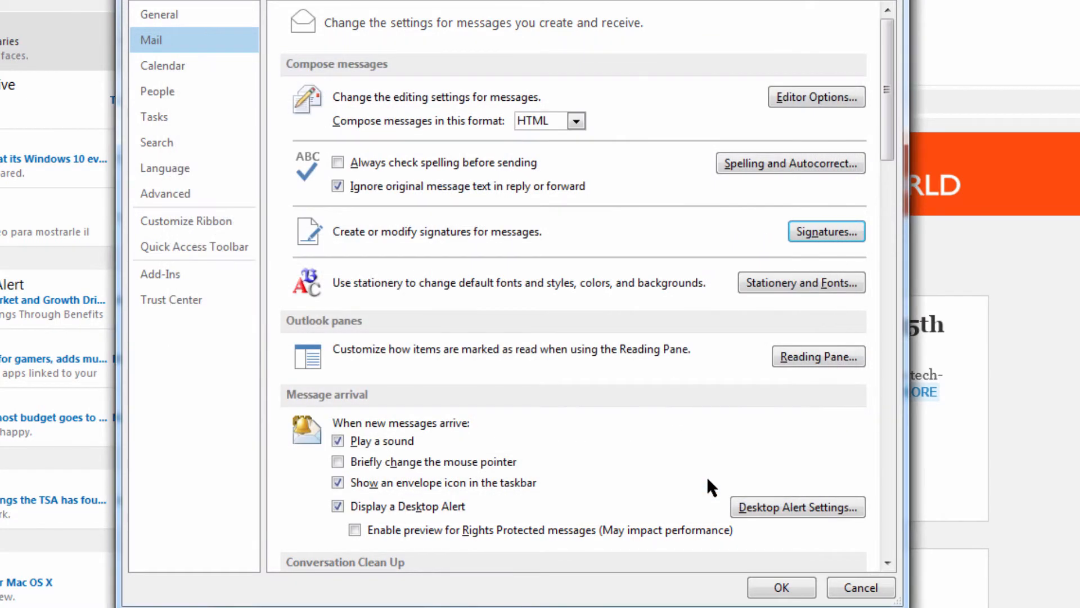
click(779, 589)
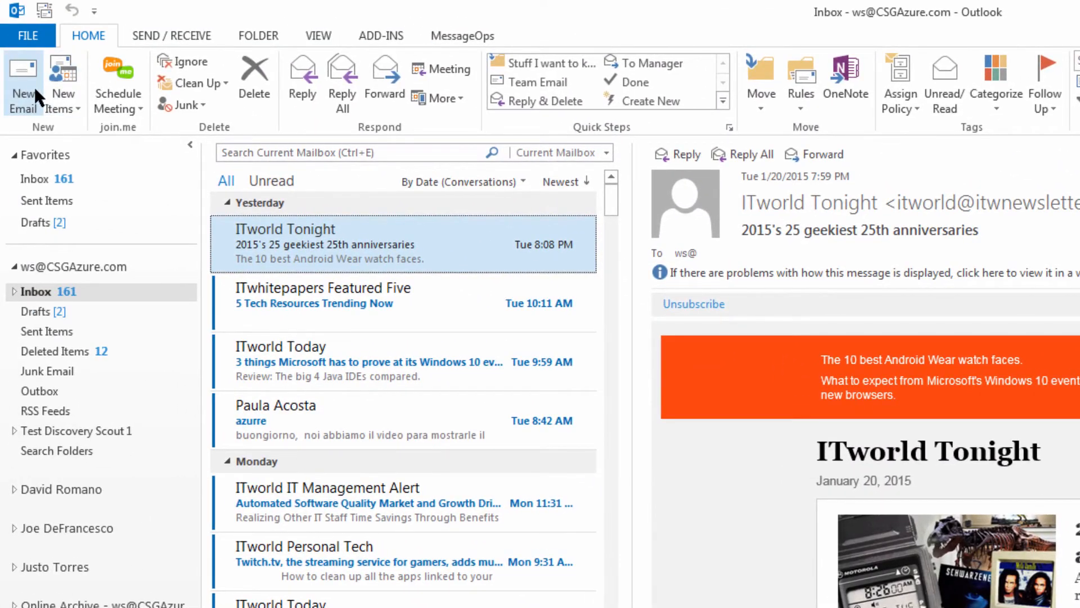
- Start a new email message
click(35, 86)
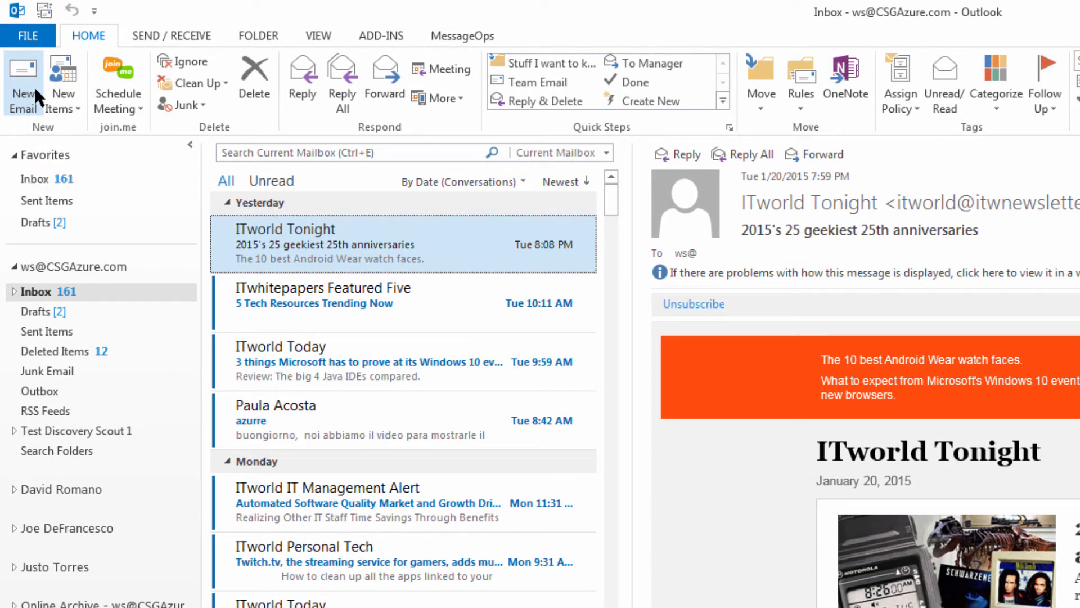